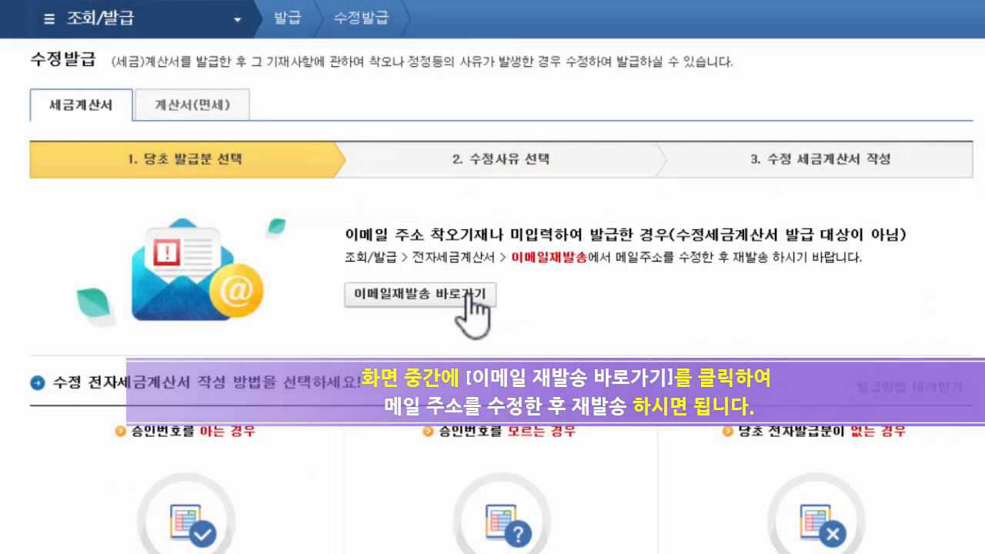
Resend the second invoice's e-mail after correcting its buyer mail address, and acknowledge the confirmation.
{"action": "left_click", "coordinate": [468, 295]}
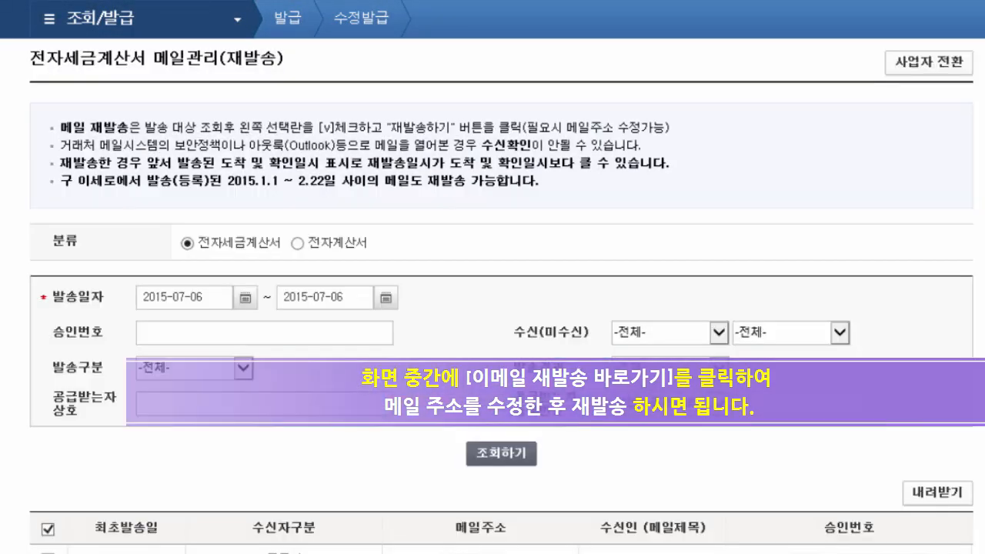
{"action": "scroll", "coordinate": [501, 296], "scroll_direction": "down", "scroll_amount": 4}
{"action": "left_click", "coordinate": [47, 242]}
{"action": "left_click", "coordinate": [480, 242]}
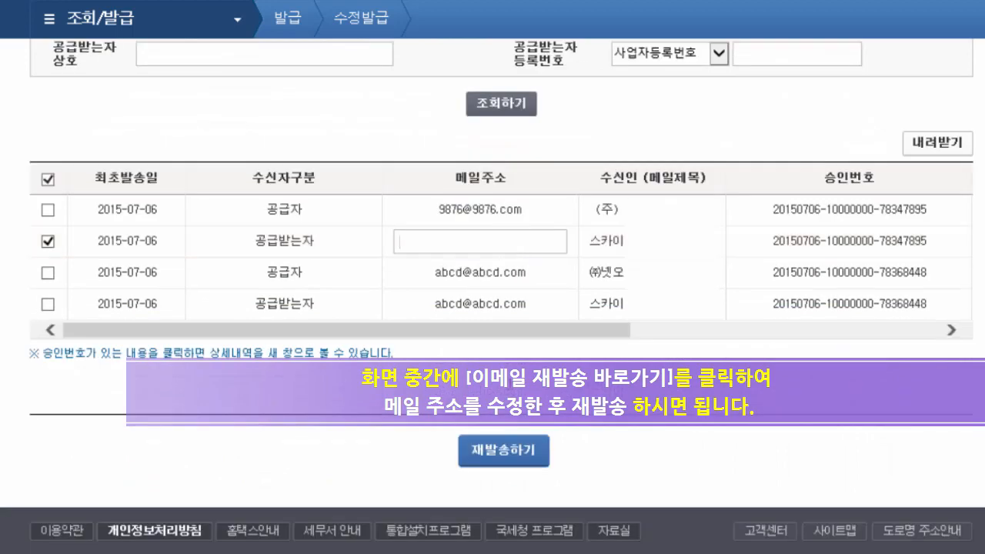
{"action": "type", "text": "1234@1234.com"}
{"action": "left_click", "coordinate": [532, 456]}
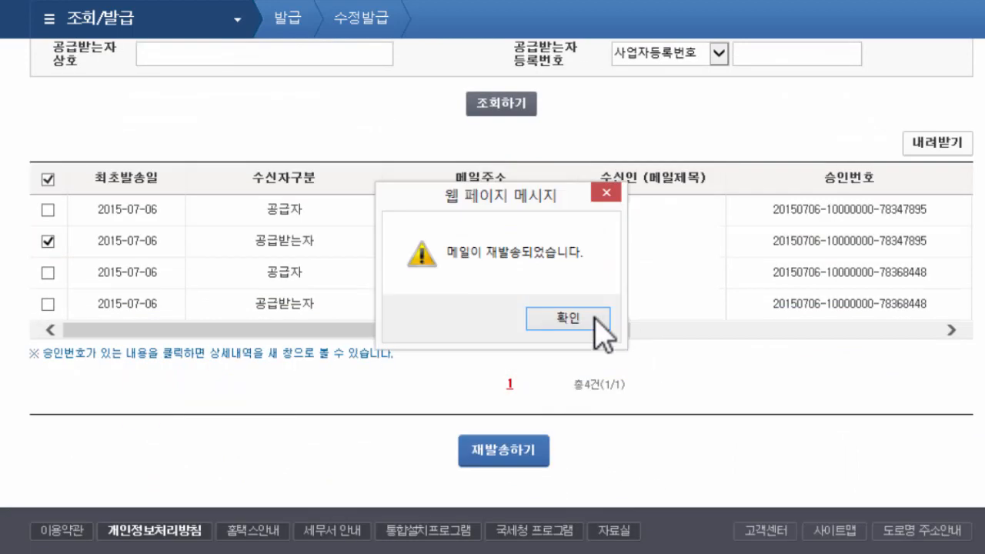
{"action": "left_click", "coordinate": [573, 320]}
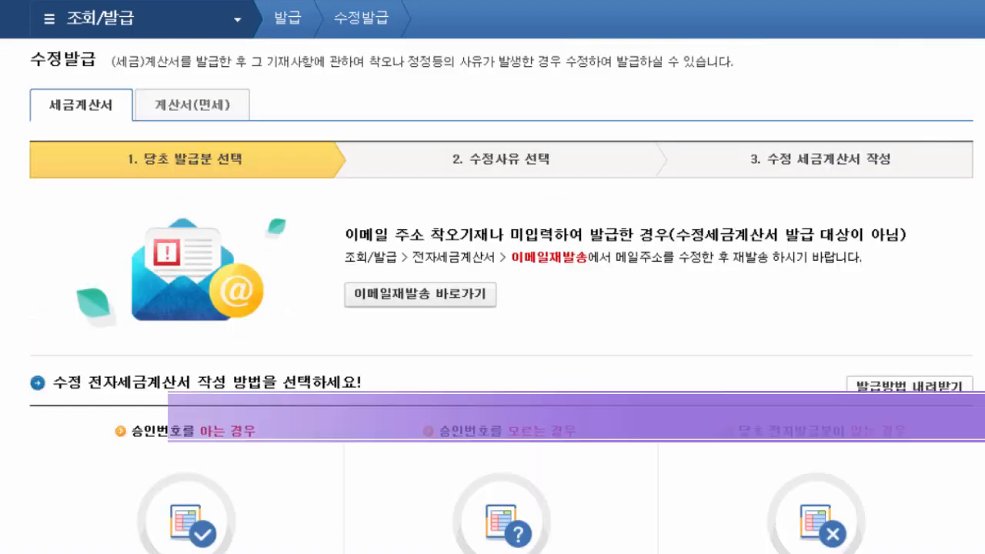
{"action": "scroll", "coordinate": [493, 296], "scroll_direction": "down", "scroll_amount": 5}
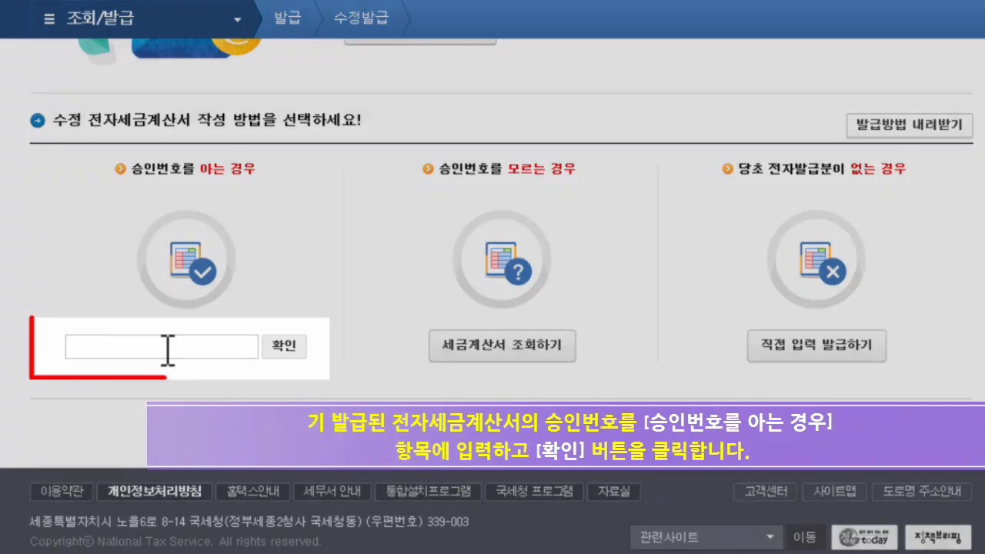
Look up the invoice by its known approval number and choose the 기재사항 착오정정 reason.
{"action": "left_click", "coordinate": [167, 348]}
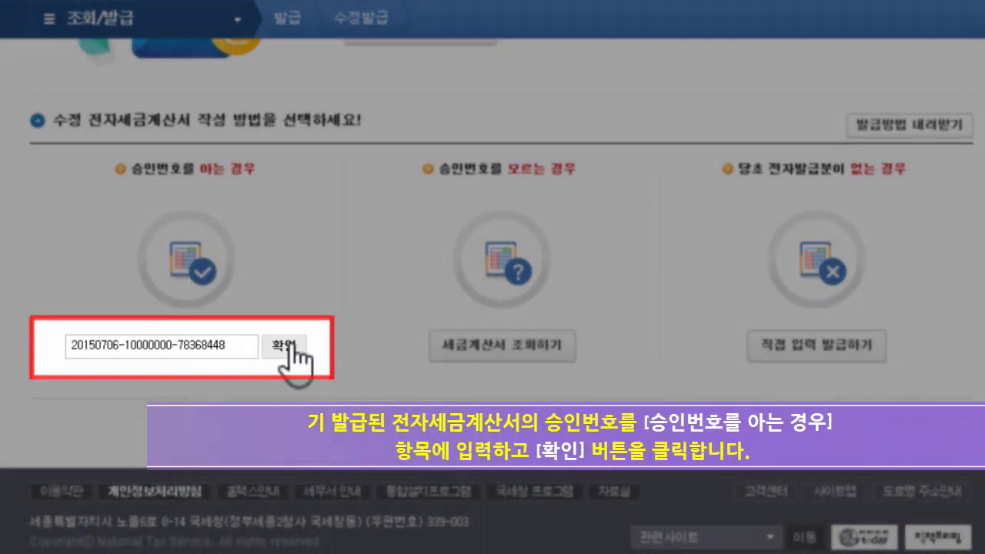
{"action": "left_click", "coordinate": [283, 345]}
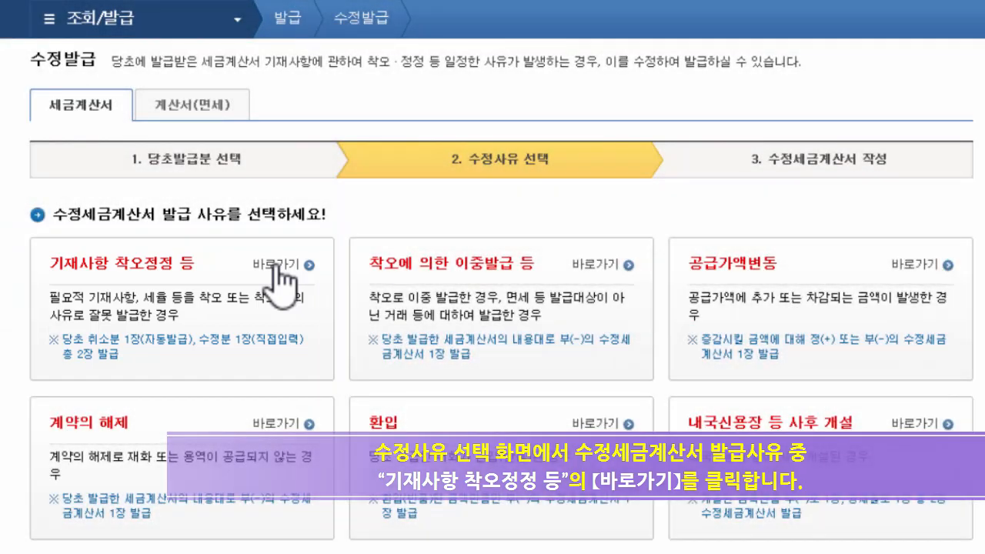
{"action": "left_click", "coordinate": [279, 269]}
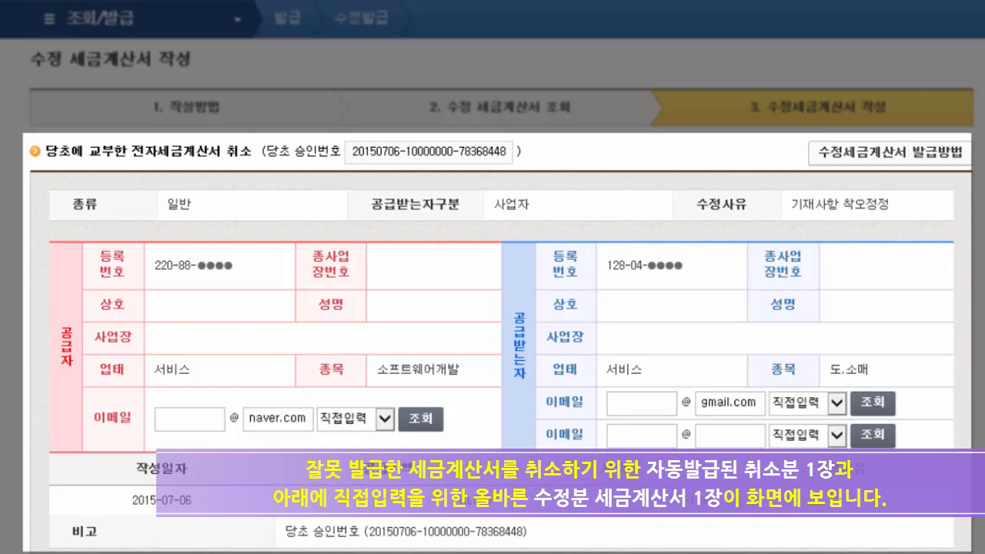
Issue the -10,000 cancellation and 5,000-won corrected invoices, then close the approval-number result.
{"action": "scroll", "coordinate": [492, 297], "scroll_direction": "down", "scroll_amount": 9}
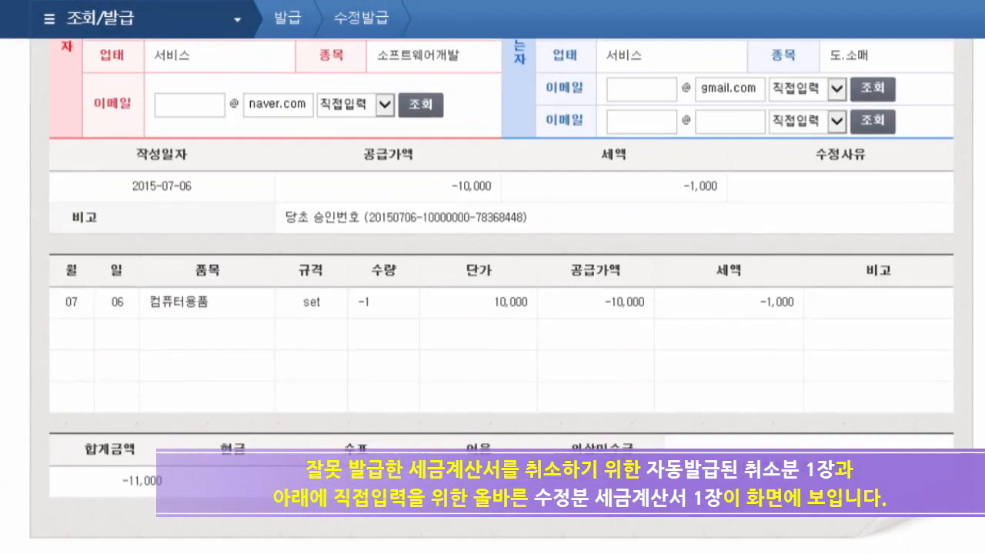
{"action": "scroll", "coordinate": [492, 297], "scroll_direction": "down", "scroll_amount": 1}
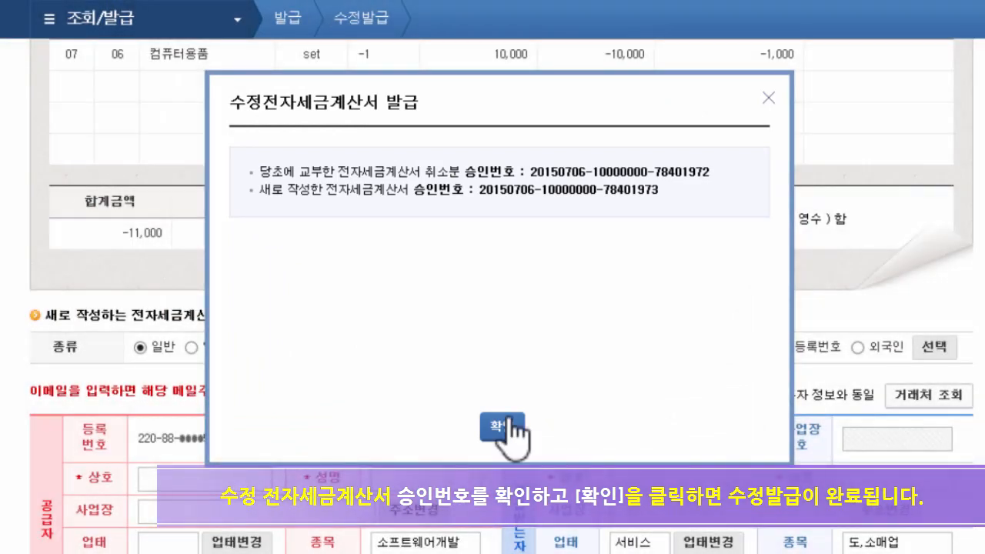
{"action": "left_click", "coordinate": [504, 425]}
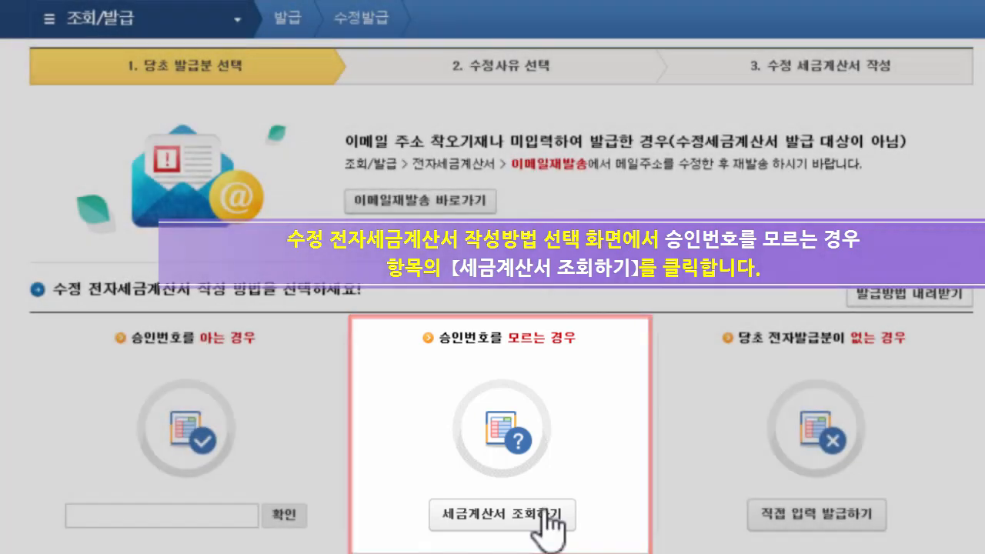
From the issued-invoice lookup, select the 11,000-won invoice and start its amended issuance.
{"action": "left_click", "coordinate": [548, 524]}
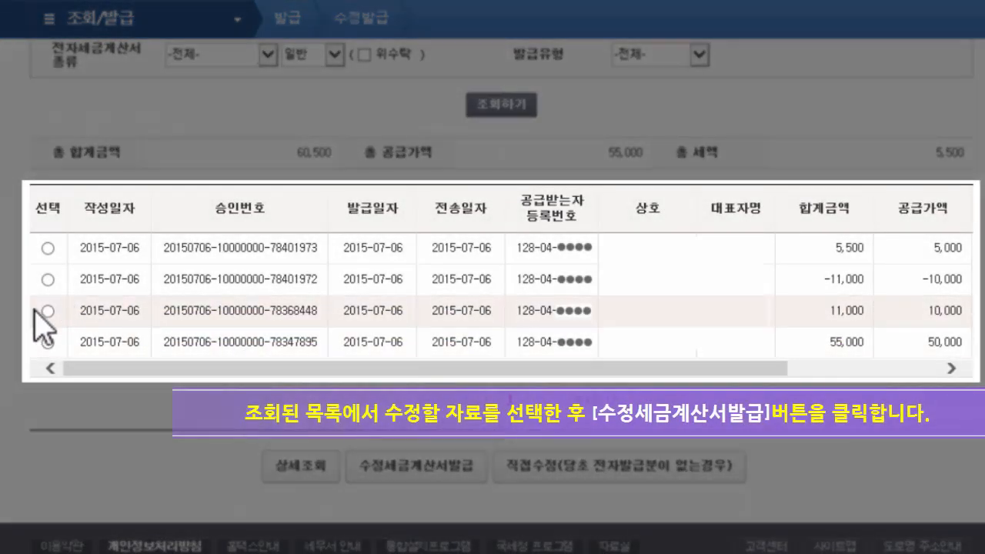
{"action": "left_click", "coordinate": [48, 311]}
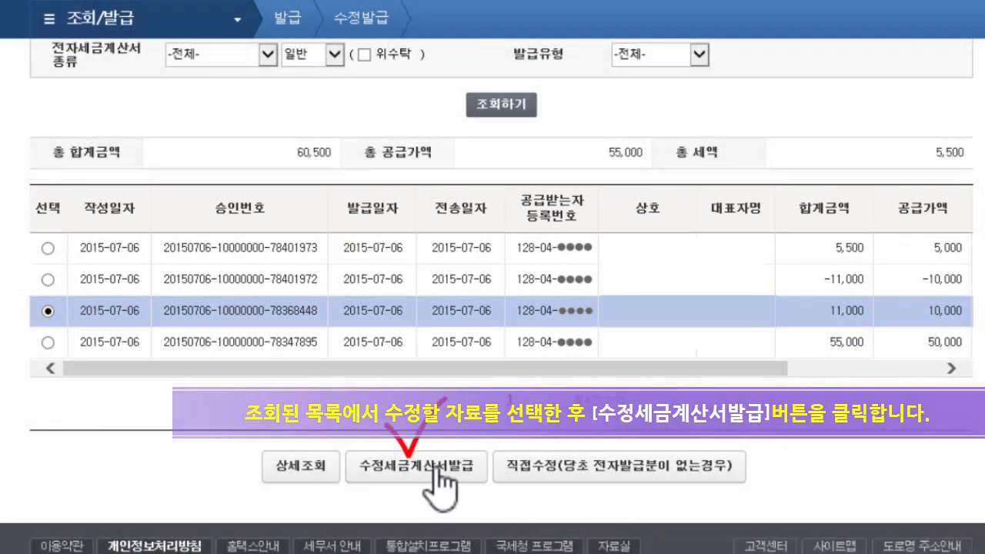
{"action": "left_click", "coordinate": [436, 471]}
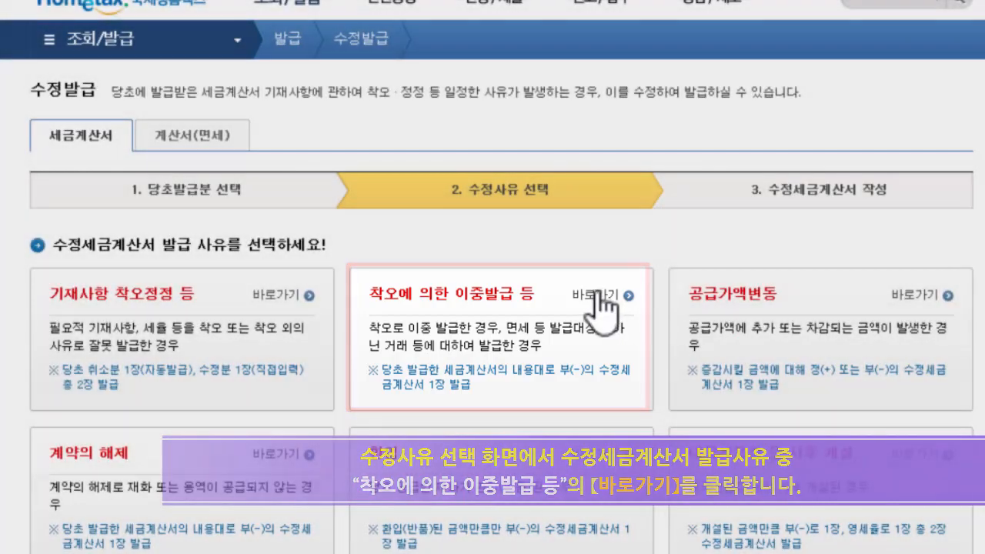
Issue a -5,500-won amended invoice for 착오에 의한 이중발급, signing with the certificate password.
{"action": "left_click", "coordinate": [597, 295]}
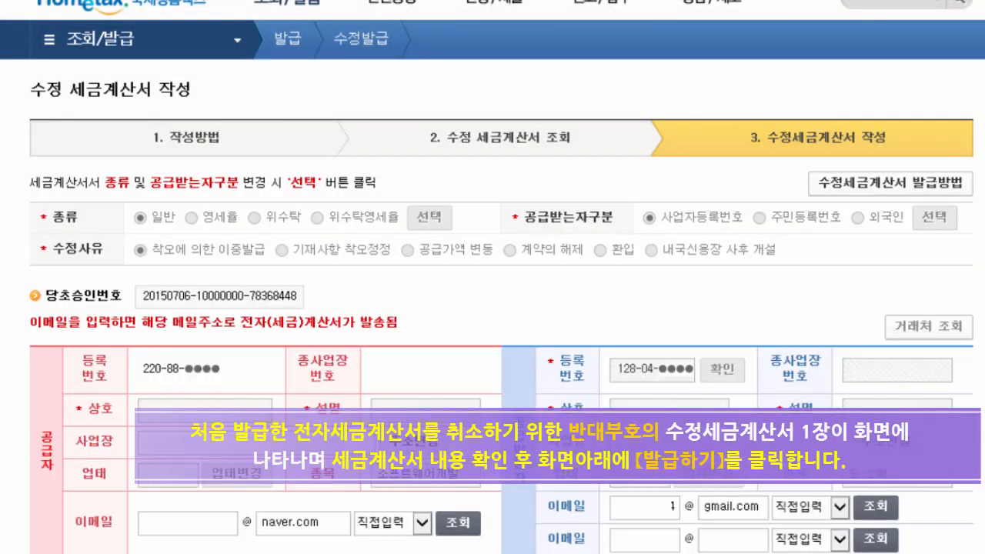
{"action": "scroll", "coordinate": [672, 506], "scroll_direction": "down", "scroll_amount": 5}
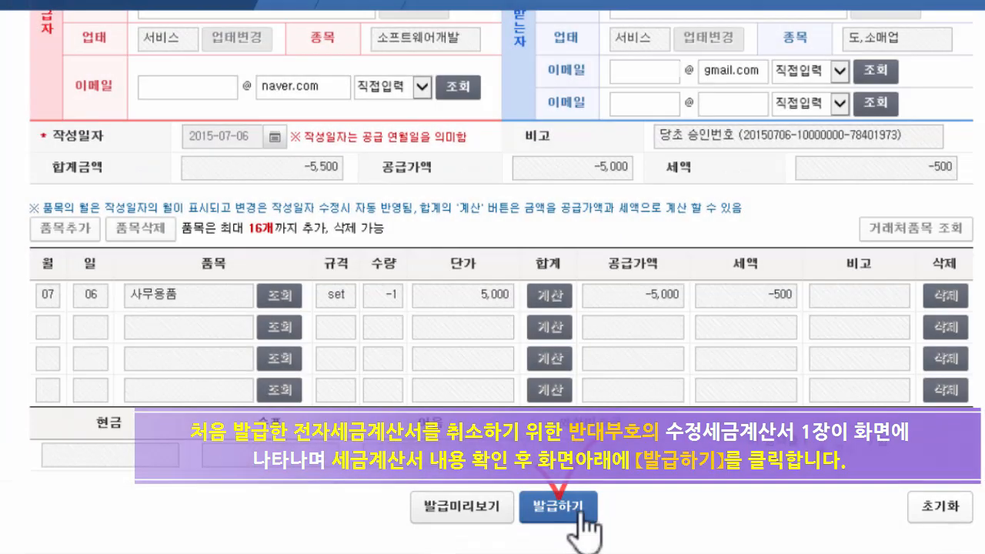
{"action": "left_click", "coordinate": [584, 508]}
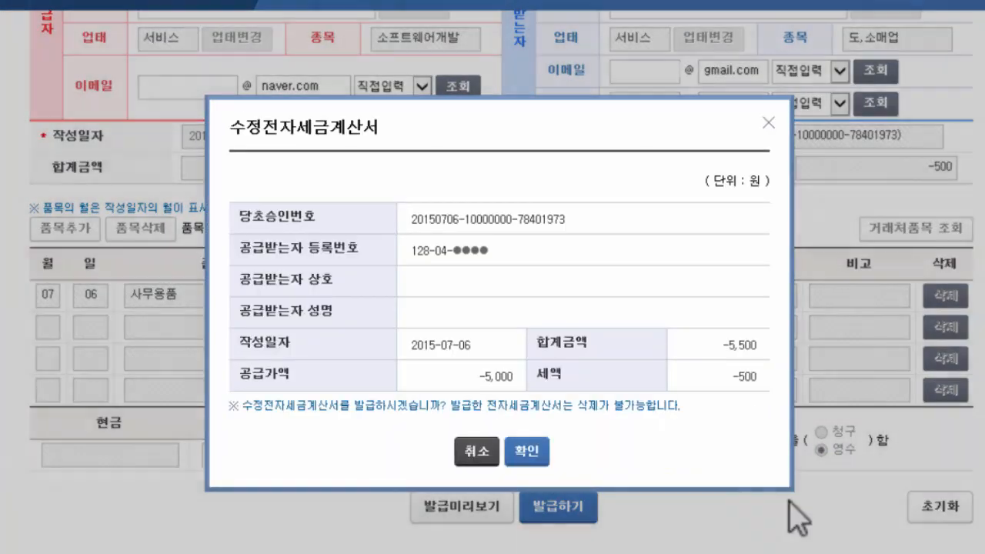
{"action": "left_click", "coordinate": [528, 452]}
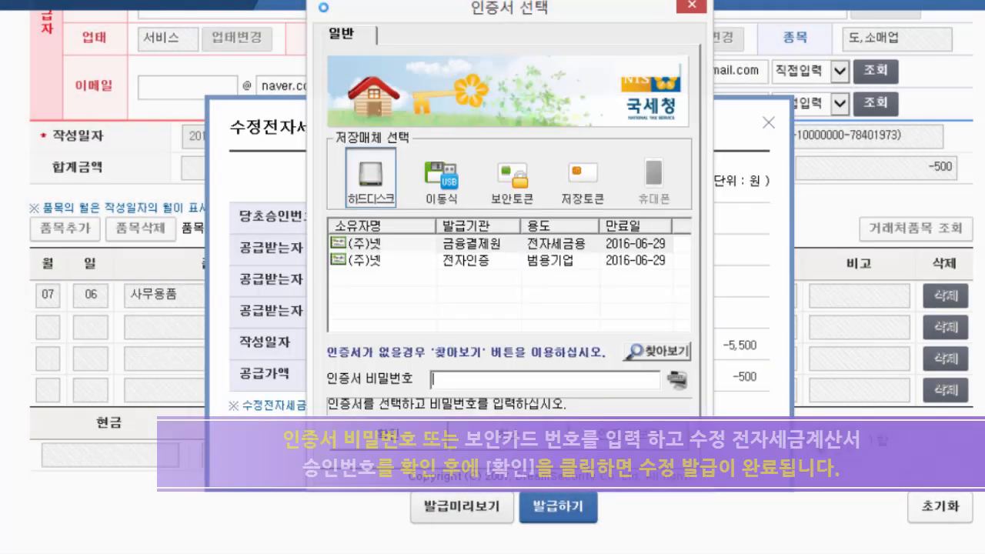
{"action": "type", "text": "***********"}
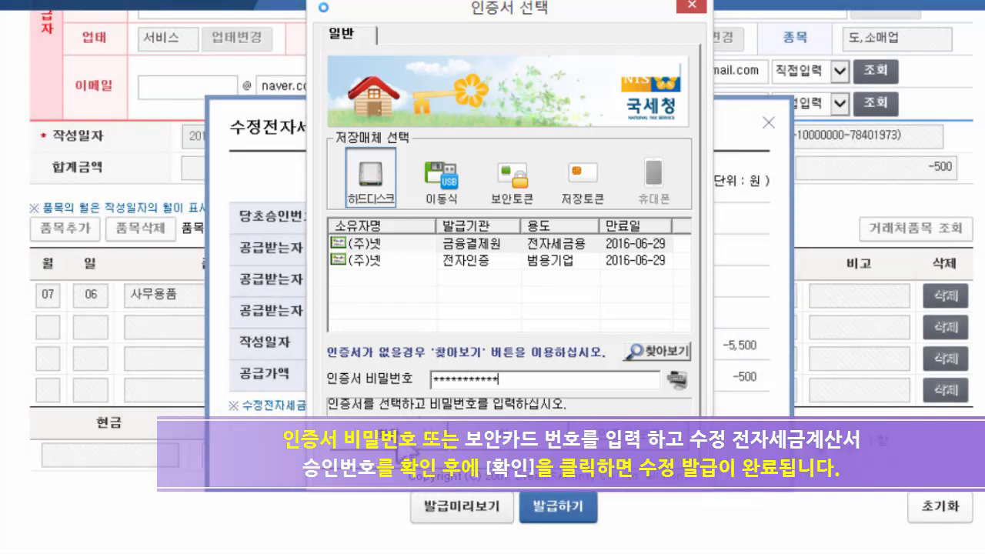
{"action": "key", "text": "Return"}
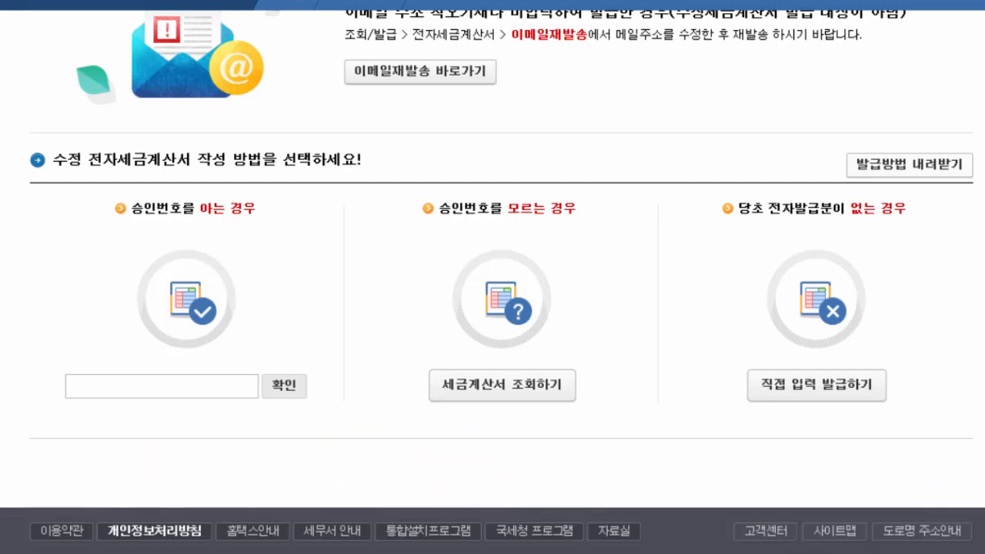
Go to the 공급가액변동 option and return to the 조회/발급 menu page.
{"action": "scroll", "coordinate": [493, 277], "scroll_direction": "up", "scroll_amount": 1}
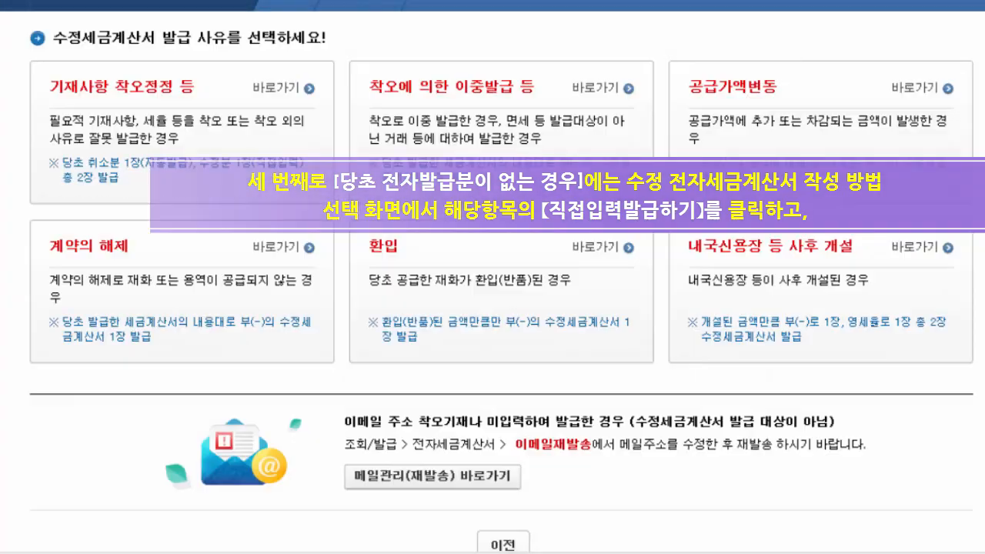
{"action": "left_click", "coordinate": [916, 89]}
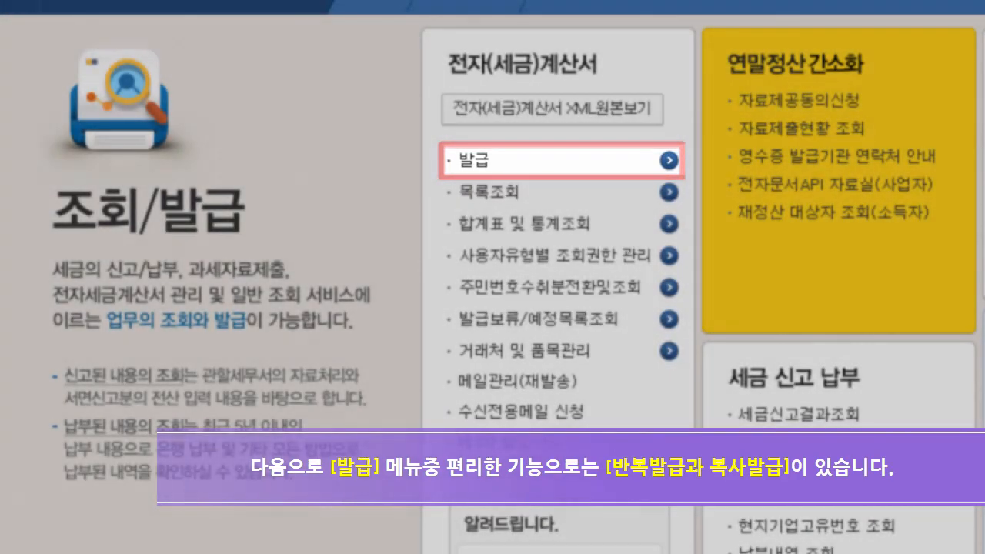
Open the 반복발급 form from the 발급 menu, then switch to the 복사발급 invoice list.
{"action": "mouse_move", "coordinate": [480, 163]}
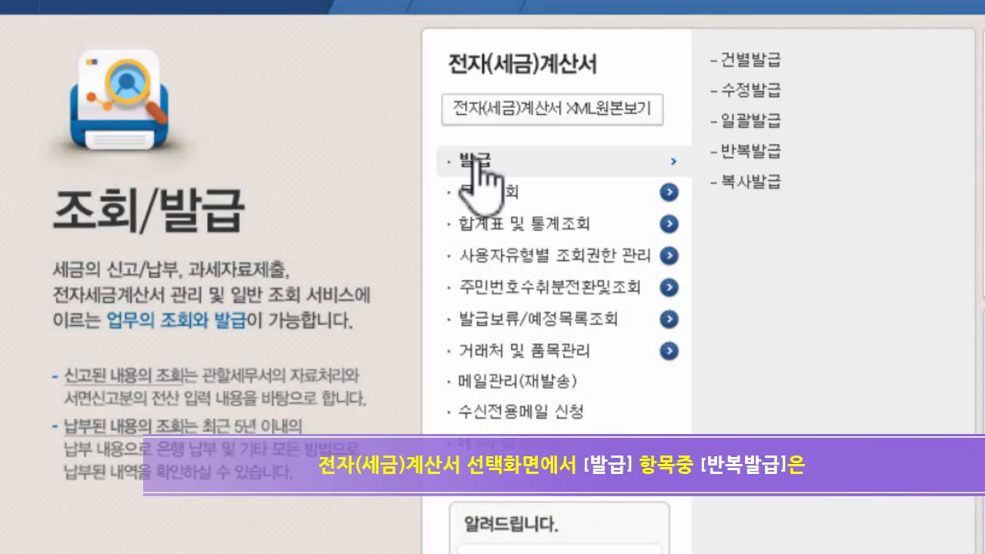
{"action": "left_click", "coordinate": [762, 154]}
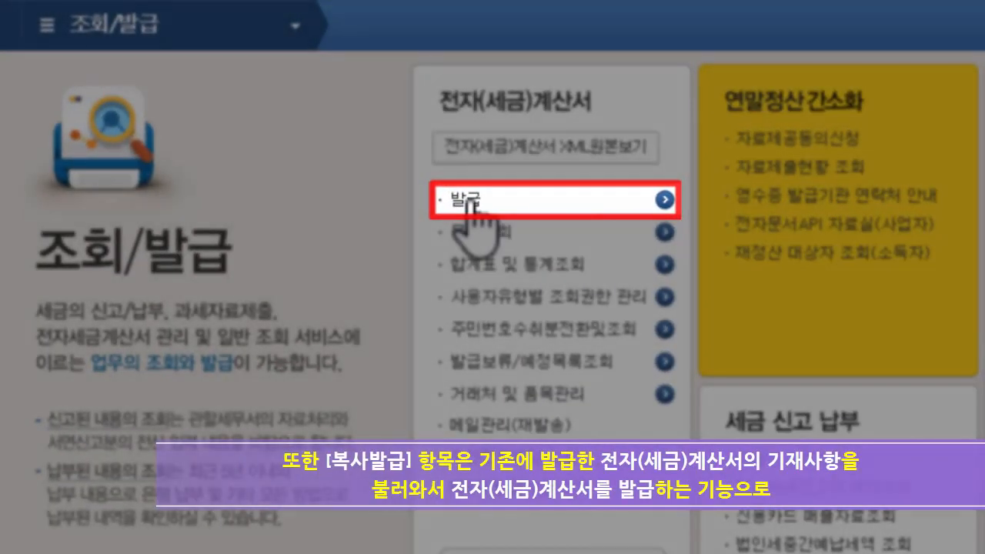
{"action": "mouse_move", "coordinate": [488, 204]}
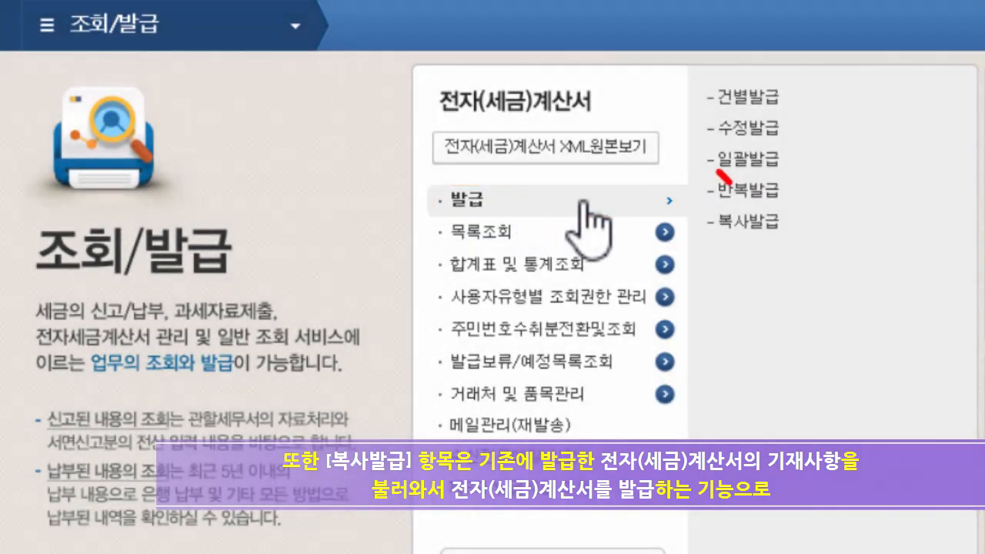
{"action": "left_click", "coordinate": [750, 223]}
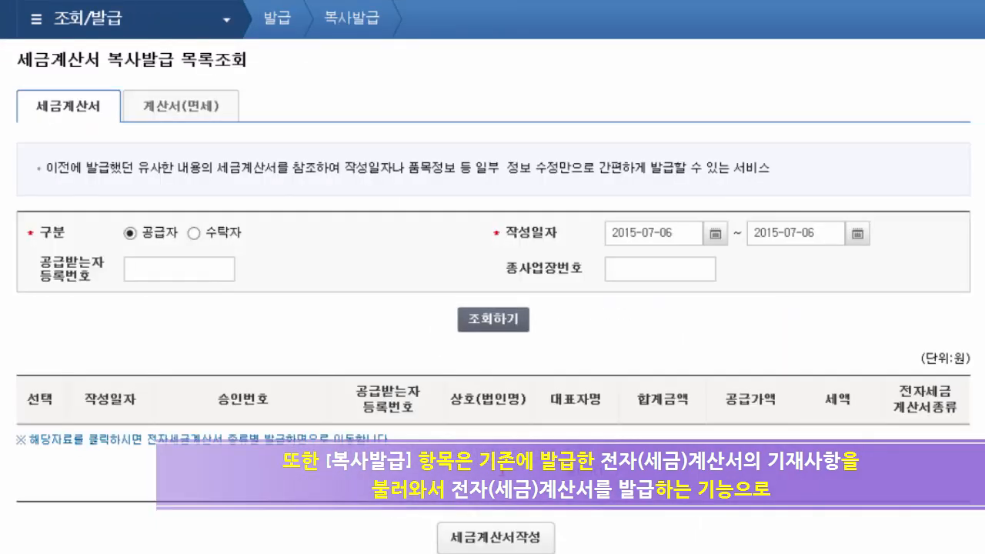
List invoices dated 2015-07-06, pick the 11,000-won one, and create a copied invoice form.
{"action": "left_click", "coordinate": [494, 320]}
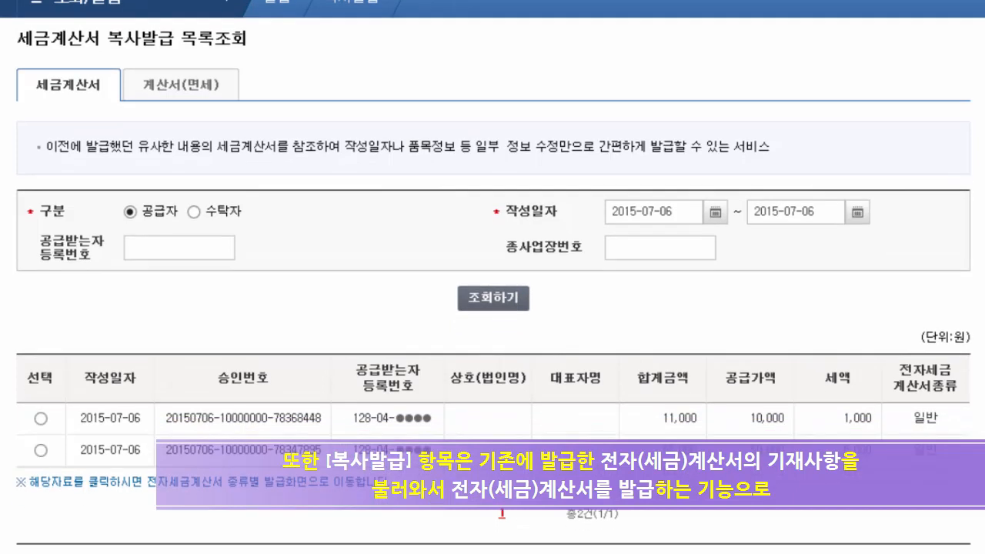
{"action": "left_click", "coordinate": [41, 406]}
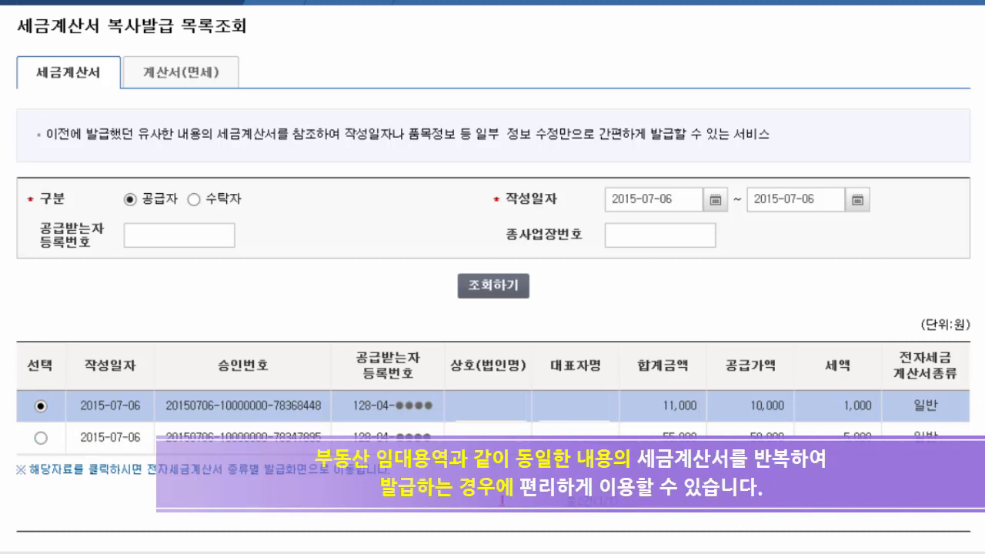
{"action": "scroll", "coordinate": [493, 308], "scroll_direction": "down", "scroll_amount": 3}
{"action": "left_click", "coordinate": [526, 378]}
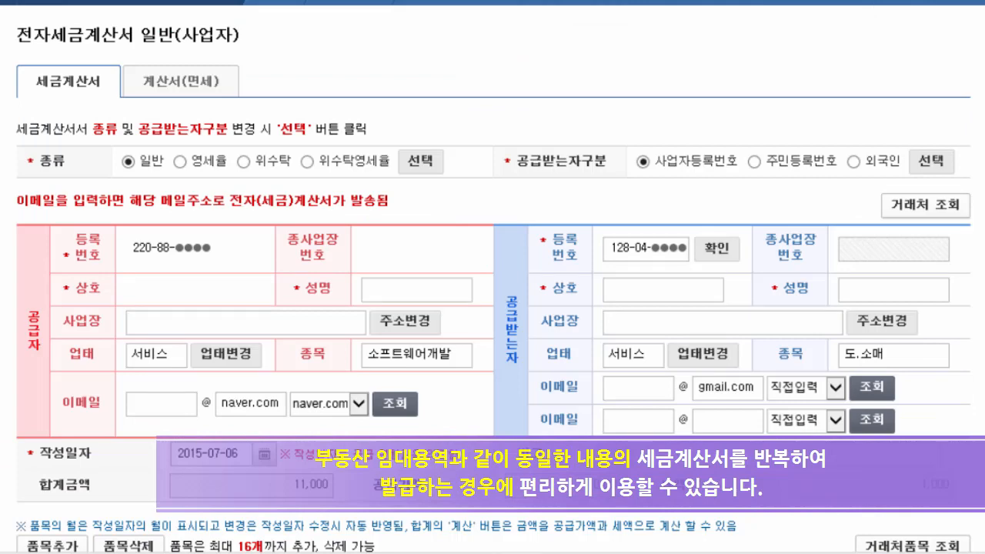
{"action": "scroll", "coordinate": [493, 308], "scroll_direction": "down", "scroll_amount": 5}
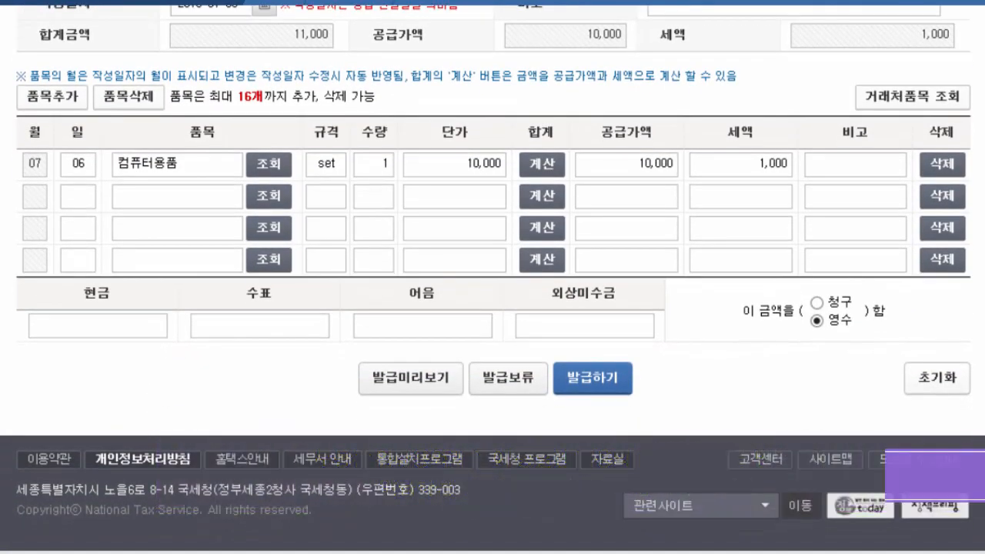